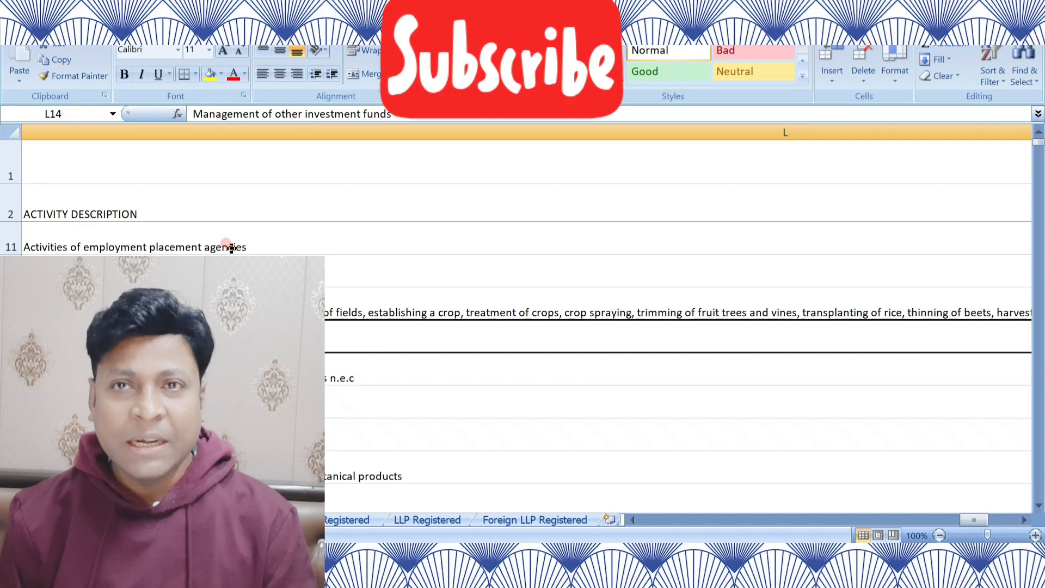
{"action": "key", "text": "Down"}
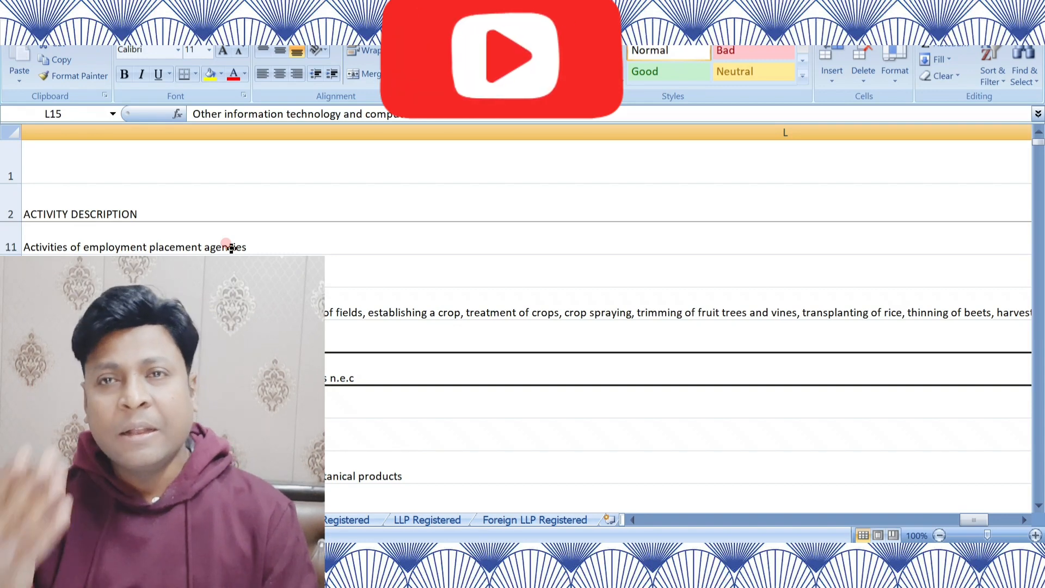
{"action": "key", "text": "Down"}
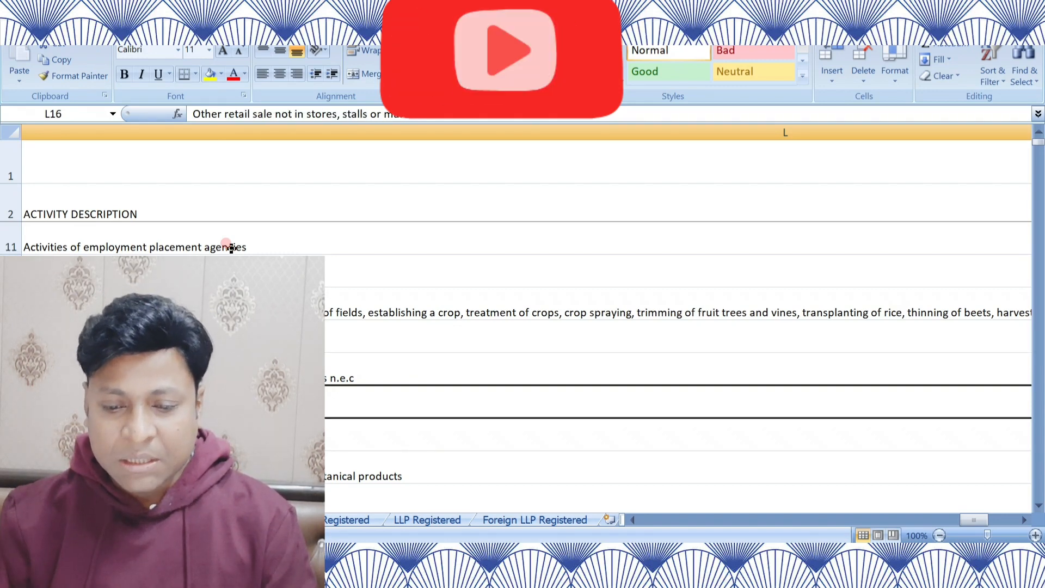
{"action": "key", "text": "Down"}
{"action": "key", "text": "Down"}
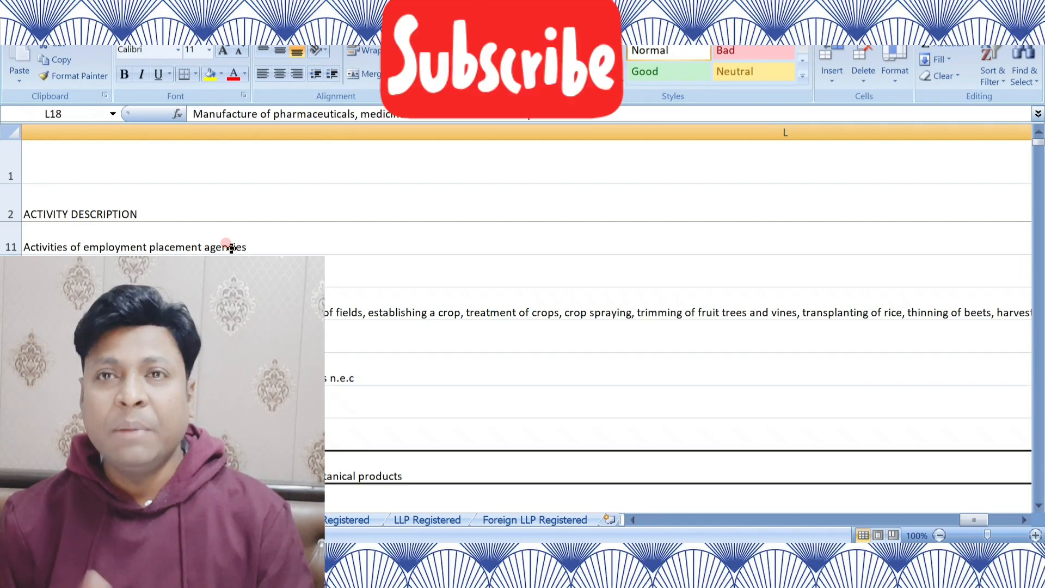
- Narrow the REGISTERED OFFICE ADDRESS column to less than a third of its width and go to its header cell M2
{"action": "key", "text": "Right"}
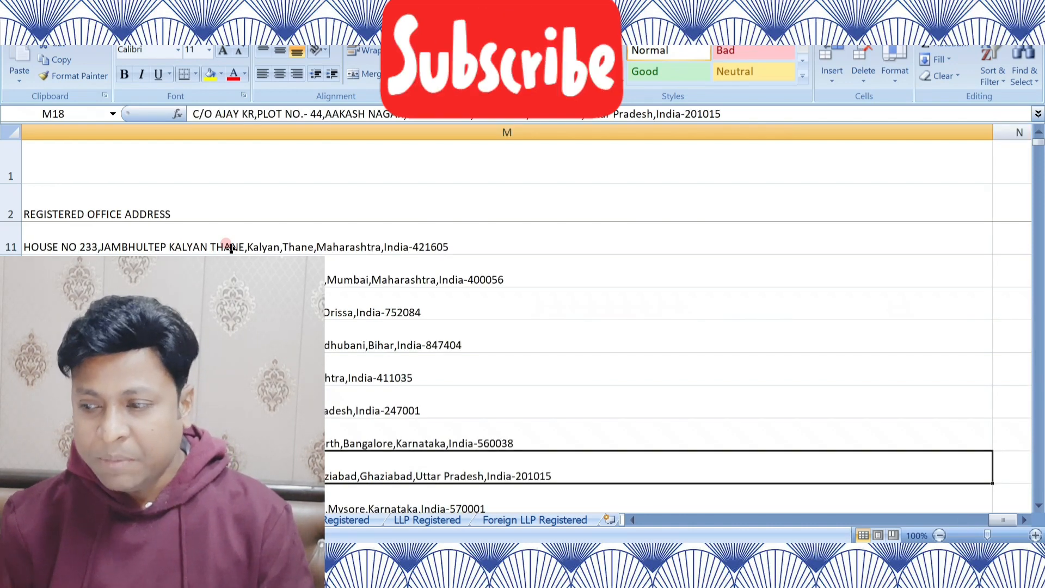
{"action": "left_click_drag", "start_coordinate": [993, 134], "coordinate": [306, 132]}
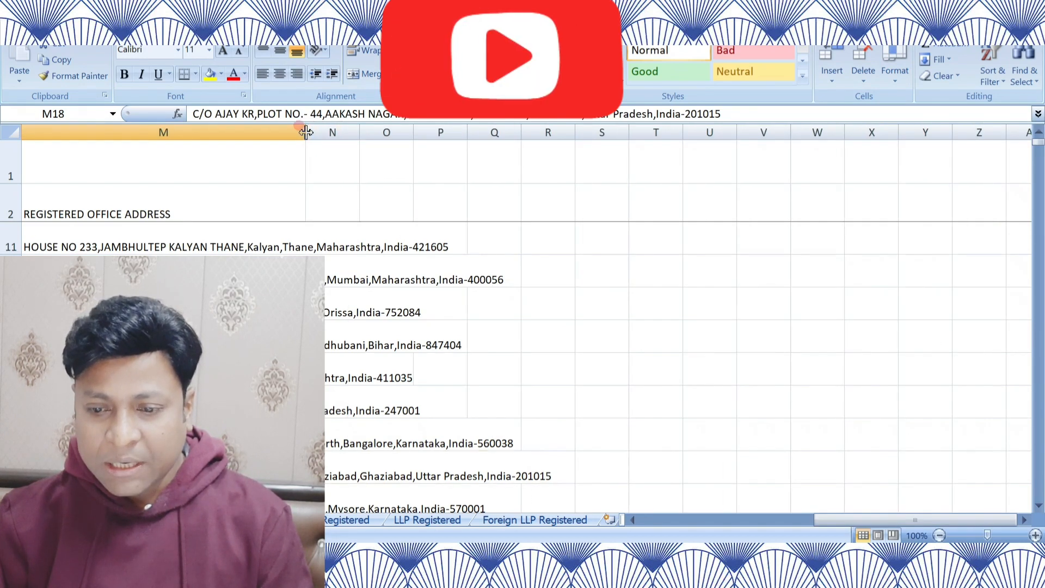
{"action": "left_click", "coordinate": [197, 205]}
{"action": "key", "text": "Down"}
{"action": "key", "text": "Up"}
{"action": "key", "text": "Up"}
{"action": "key", "text": "Down"}
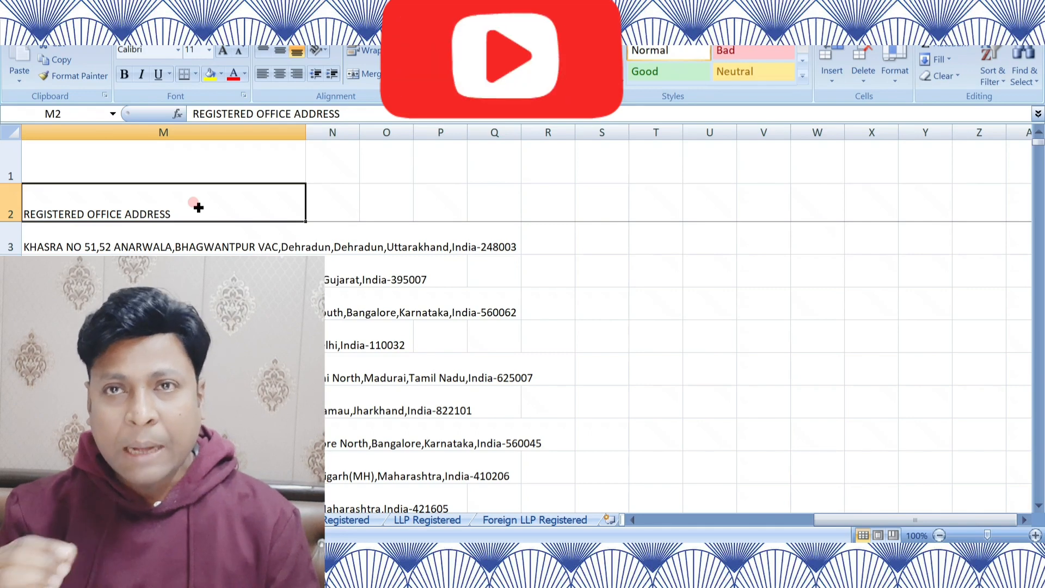
- Add the header "pin code" in cell N2, beside the registered office address header
{"action": "left_click", "coordinate": [345, 202]}
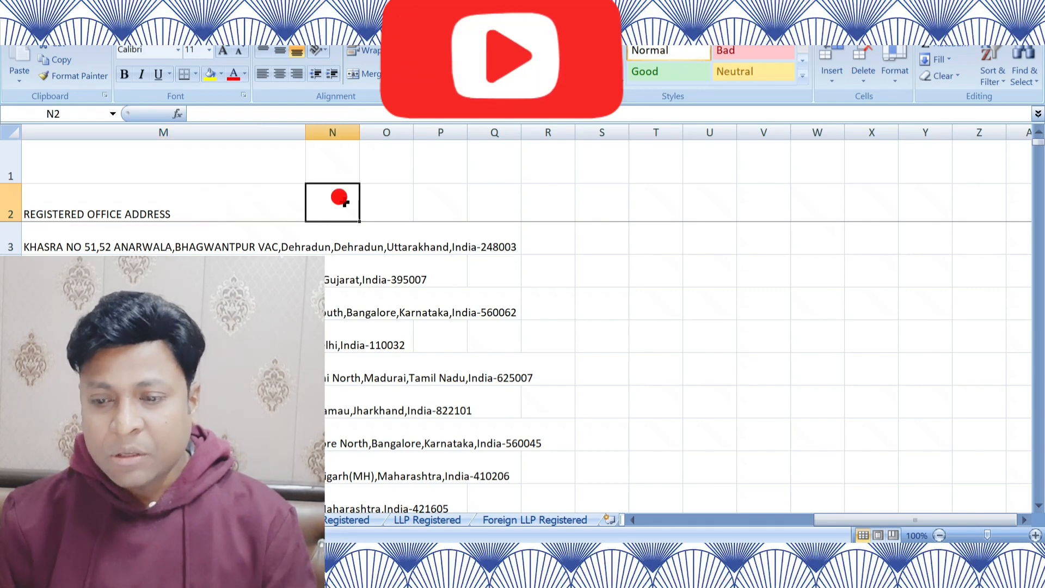
{"action": "type", "text": "pin code"}
{"action": "key", "text": "Return"}
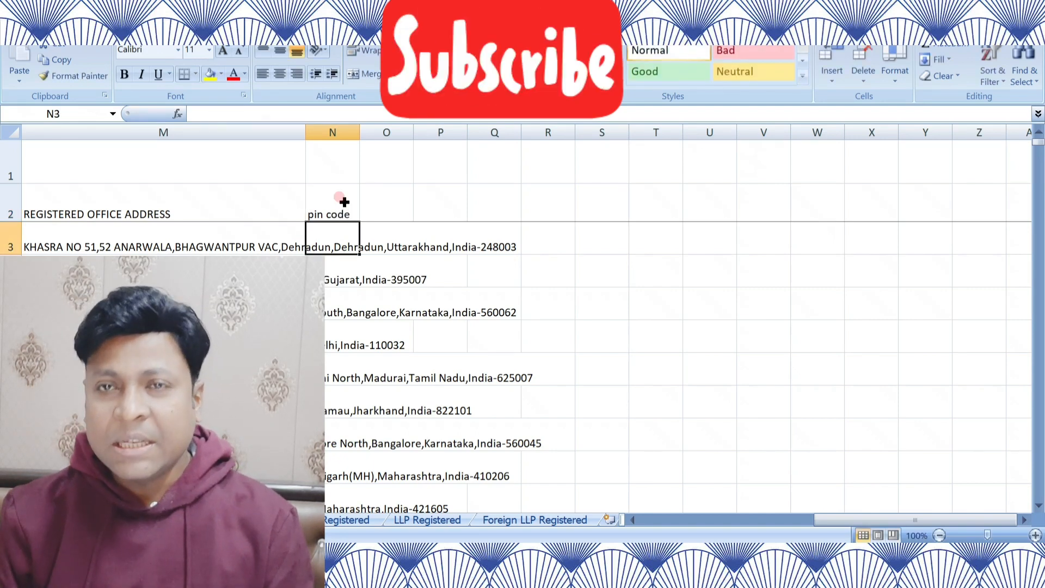
- Extract the last six characters of the address with =RIGHT(M3,6) in N3 and fill the formula down the pin code column
{"action": "type", "text": "="}
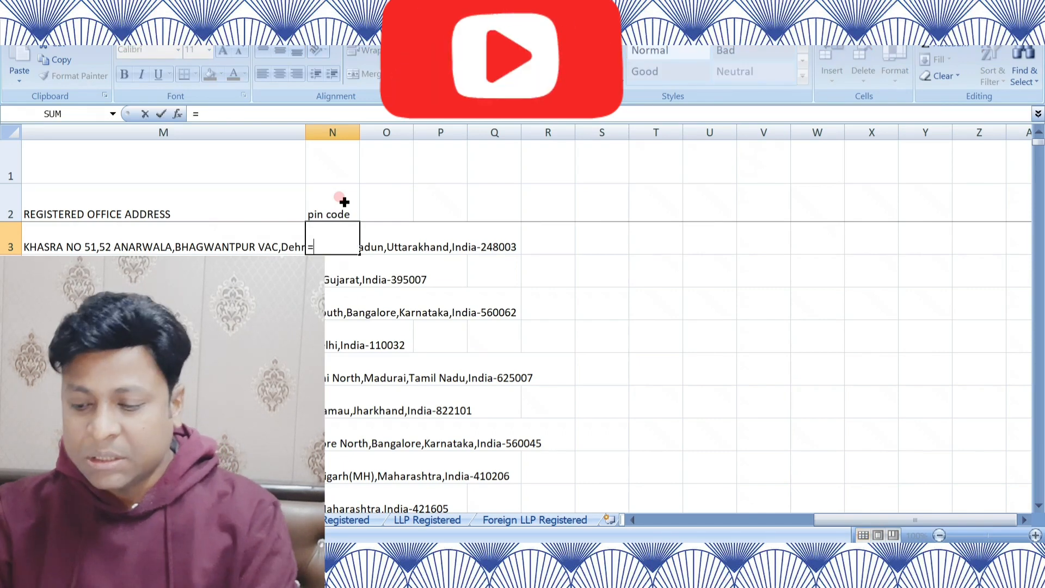
{"action": "type", "text": "rig"}
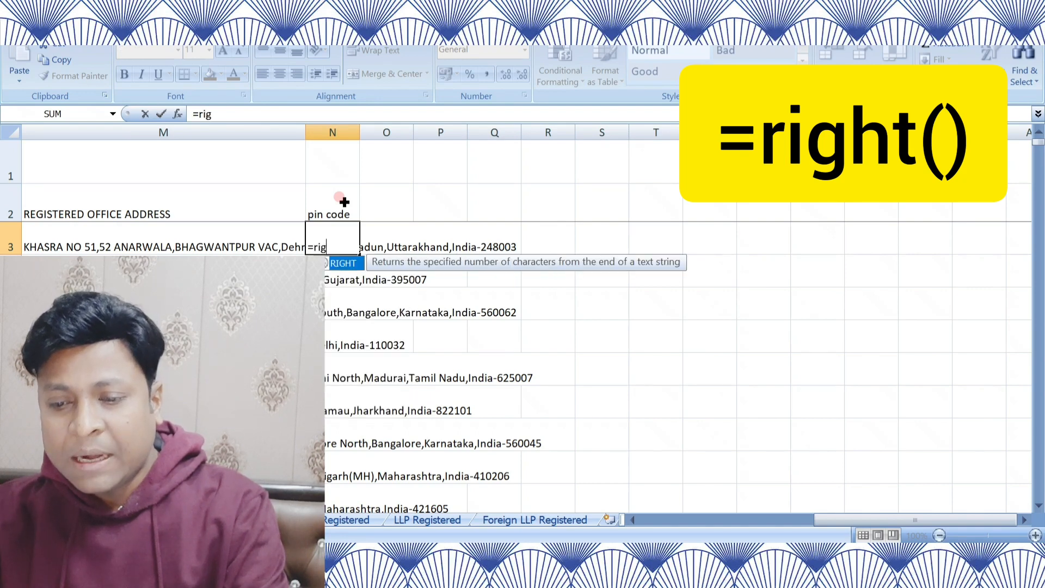
{"action": "type", "text": "ht("}
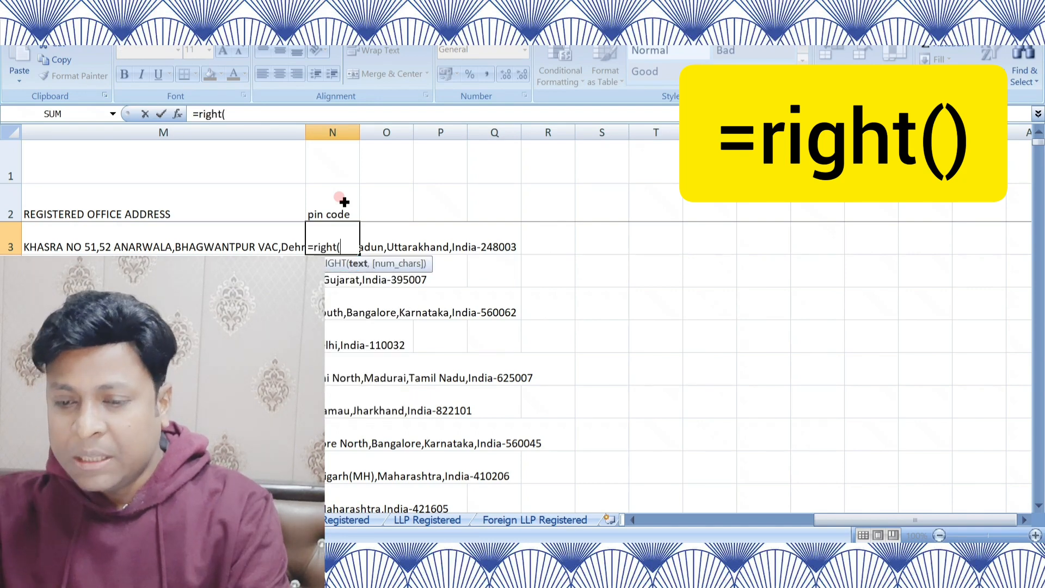
{"action": "left_click", "coordinate": [229, 243]}
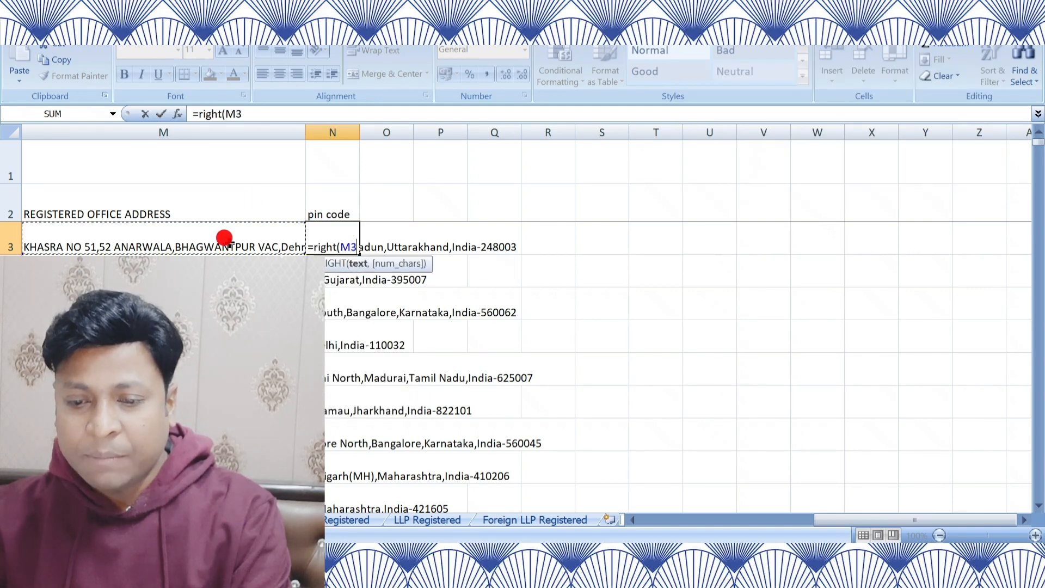
{"action": "type", "text": ","}
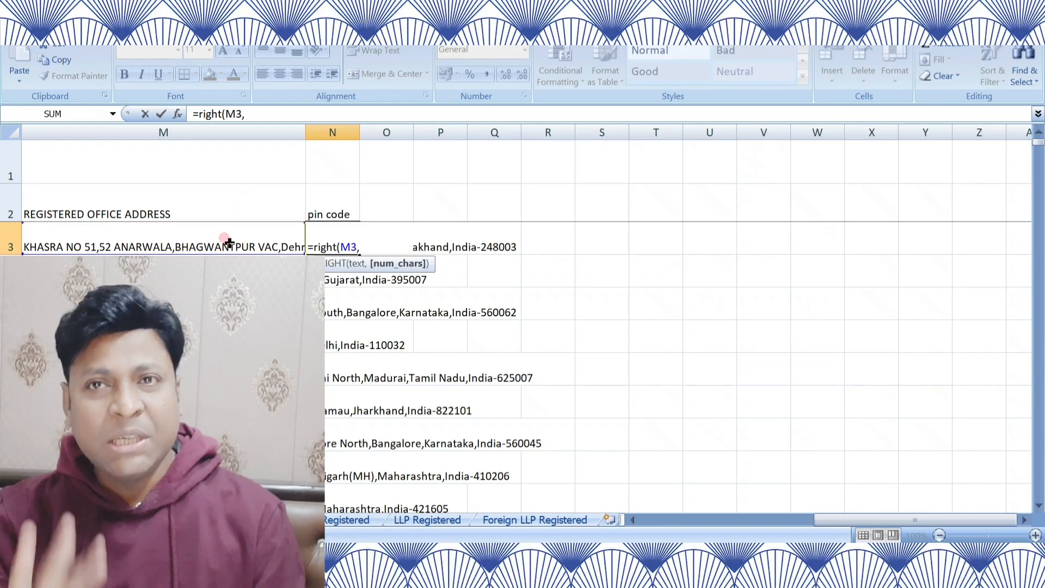
{"action": "type", "text": "6)"}
{"action": "key", "text": "Return"}
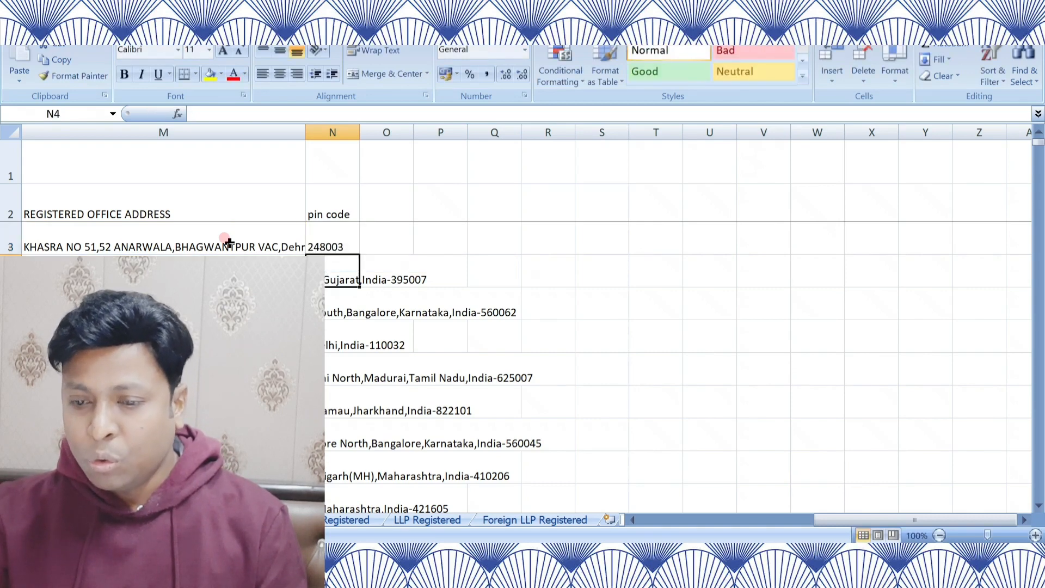
{"action": "key", "text": "Up"}
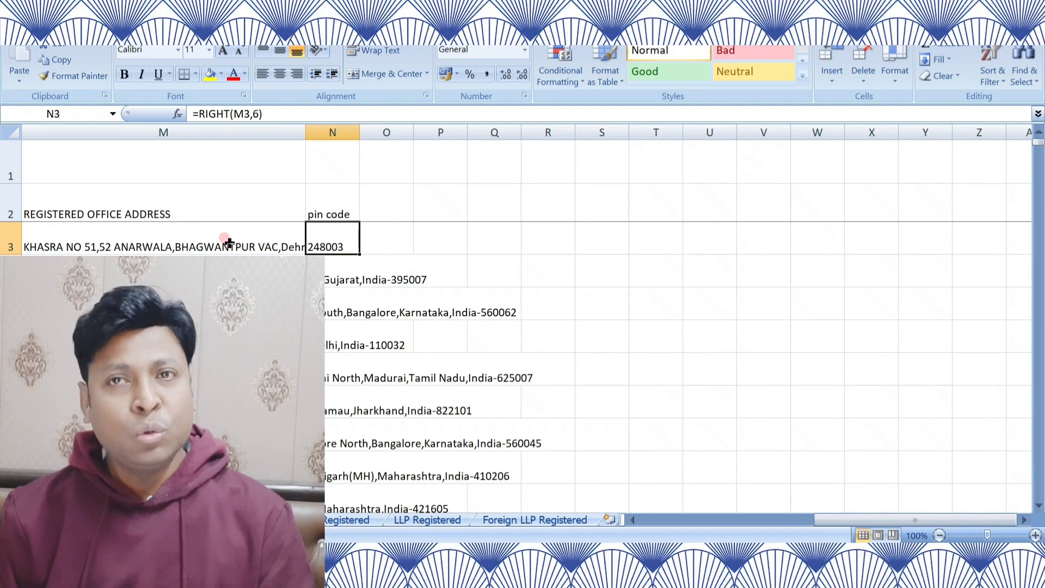
{"action": "double_click", "coordinate": [358, 254]}
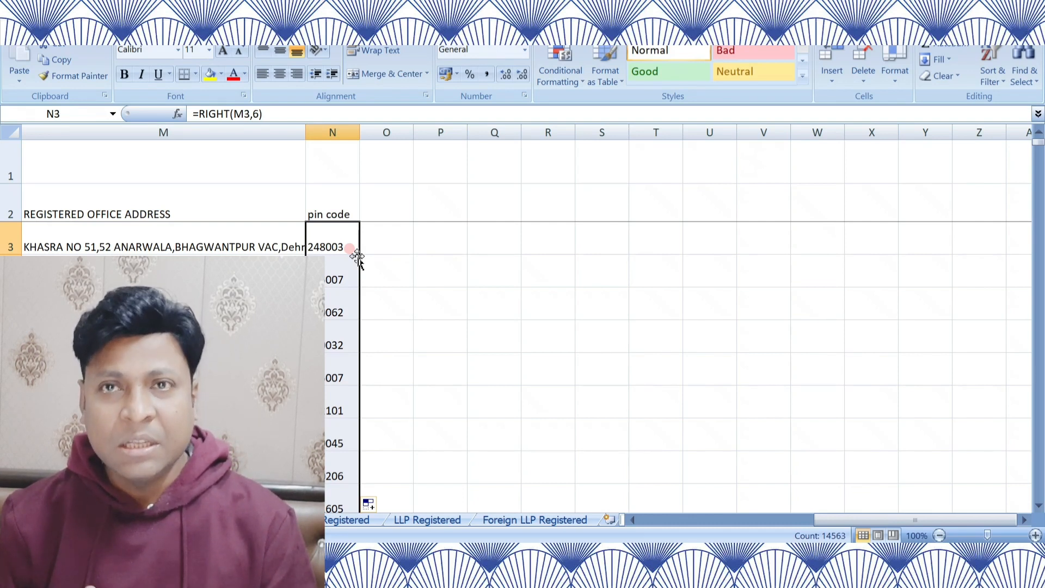
- Turn on filtering for the header row 2 and return to the DATE OF INCORPORATION header in C2
{"action": "left_click", "coordinate": [4, 212]}
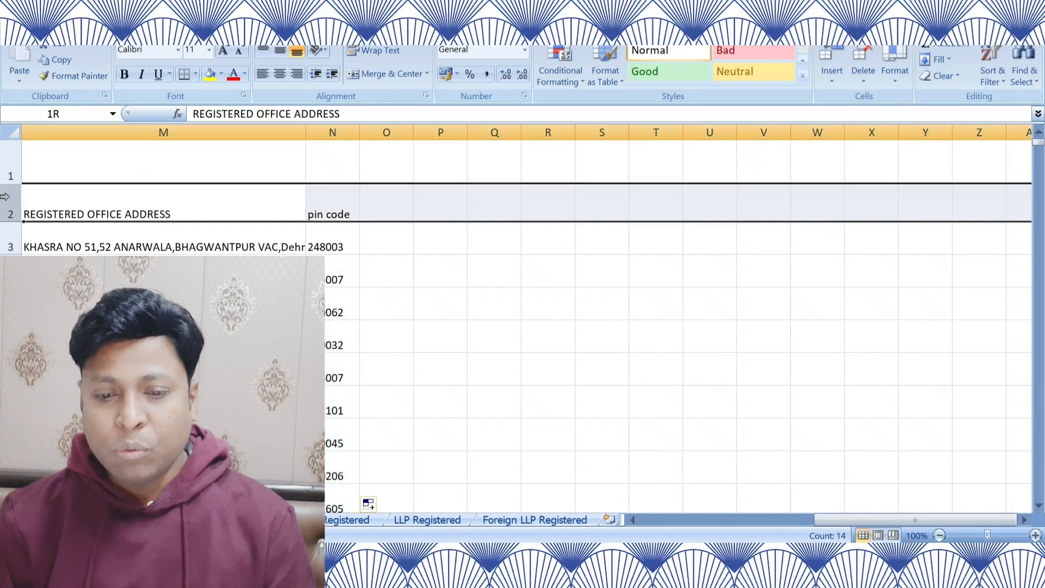
{"action": "left_click", "coordinate": [996, 76]}
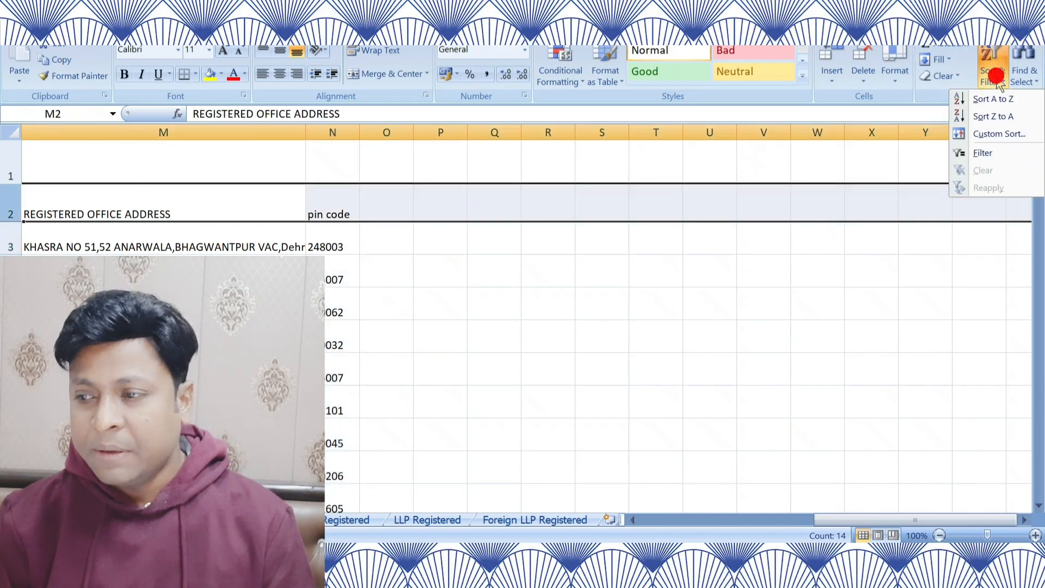
{"action": "left_click", "coordinate": [984, 154]}
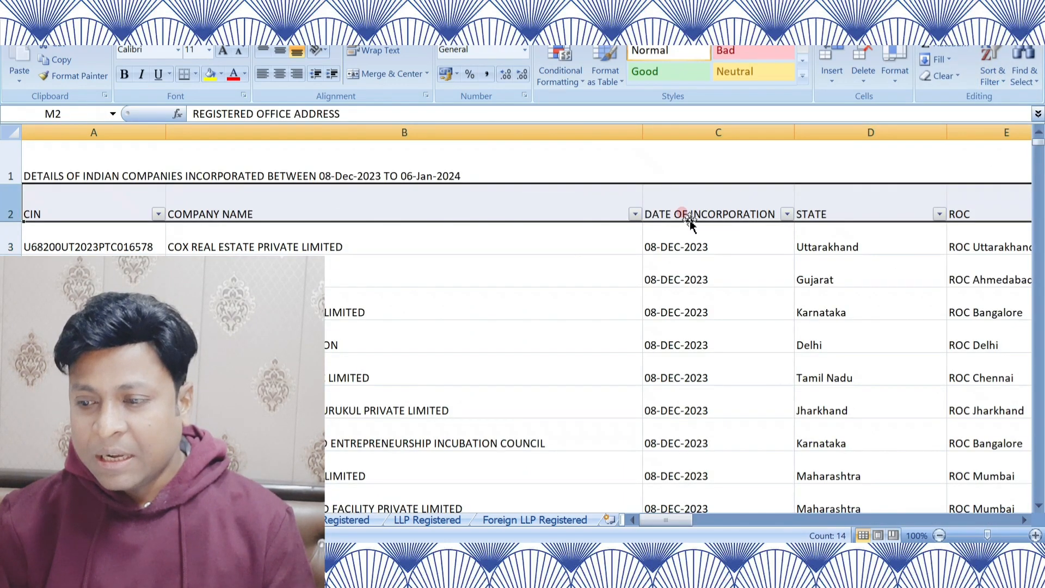
{"action": "left_click", "coordinate": [742, 193]}
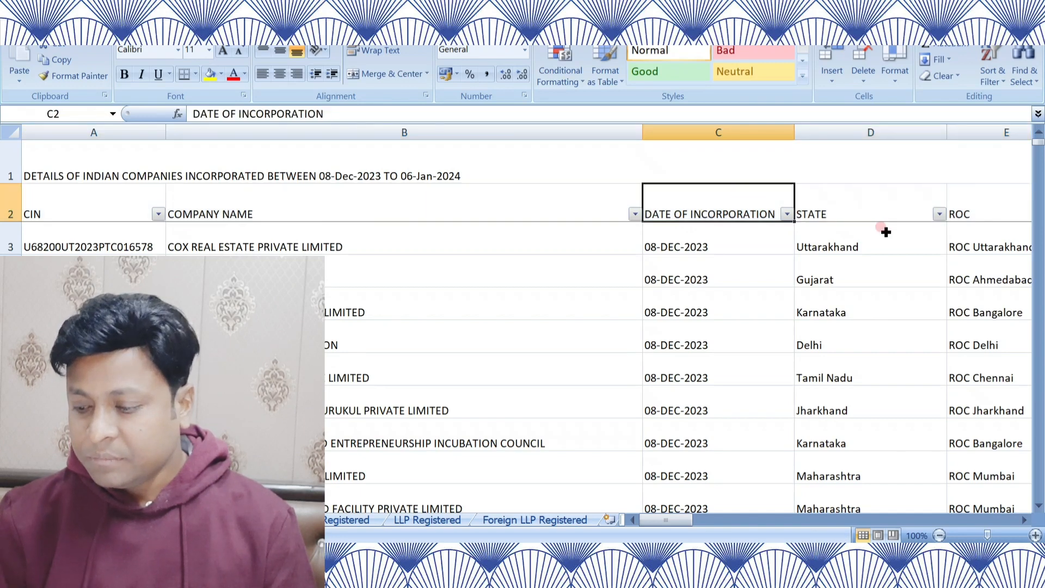
- Filter the STATE column so that only Delhi is selected
{"action": "left_click", "coordinate": [939, 214]}
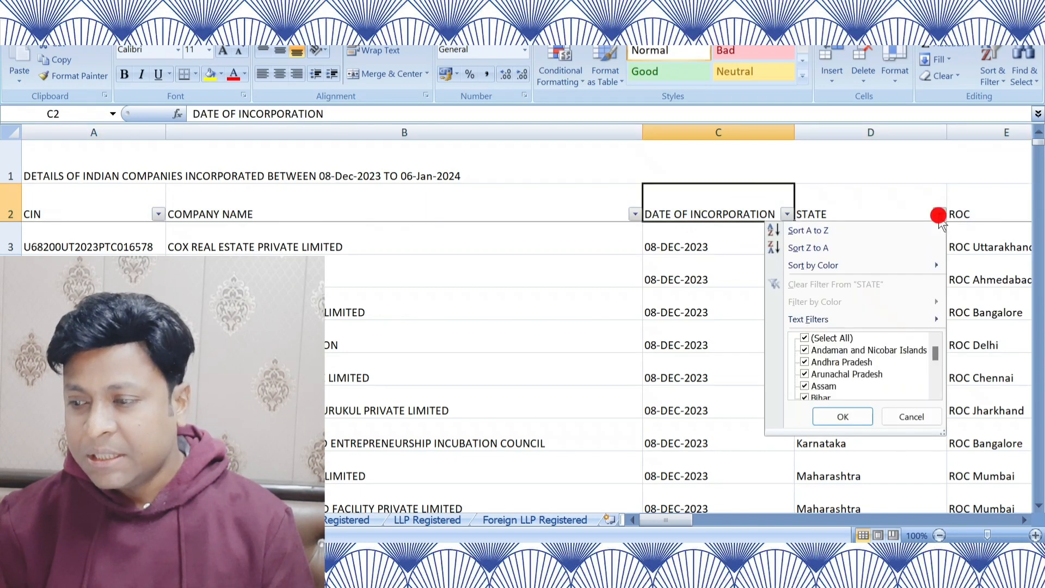
{"action": "left_click", "coordinate": [935, 396]}
{"action": "left_click", "coordinate": [935, 396]}
{"action": "left_click", "coordinate": [935, 396]}
{"action": "left_click", "coordinate": [935, 397]}
{"action": "left_click", "coordinate": [935, 396]}
{"action": "left_click", "coordinate": [935, 396]}
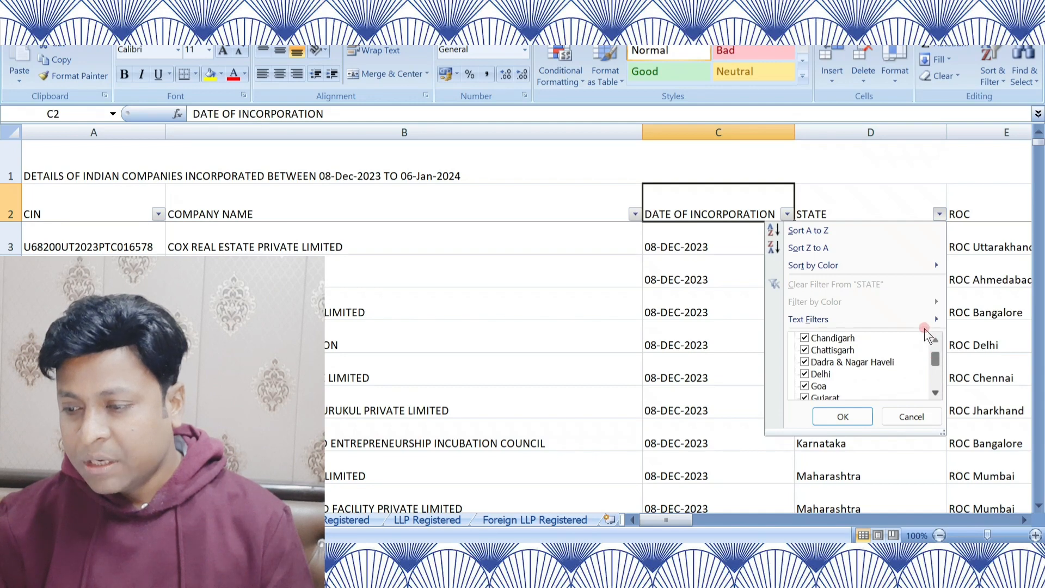
{"action": "left_click", "coordinate": [936, 339]}
{"action": "left_click", "coordinate": [935, 340]}
{"action": "left_click", "coordinate": [935, 339]}
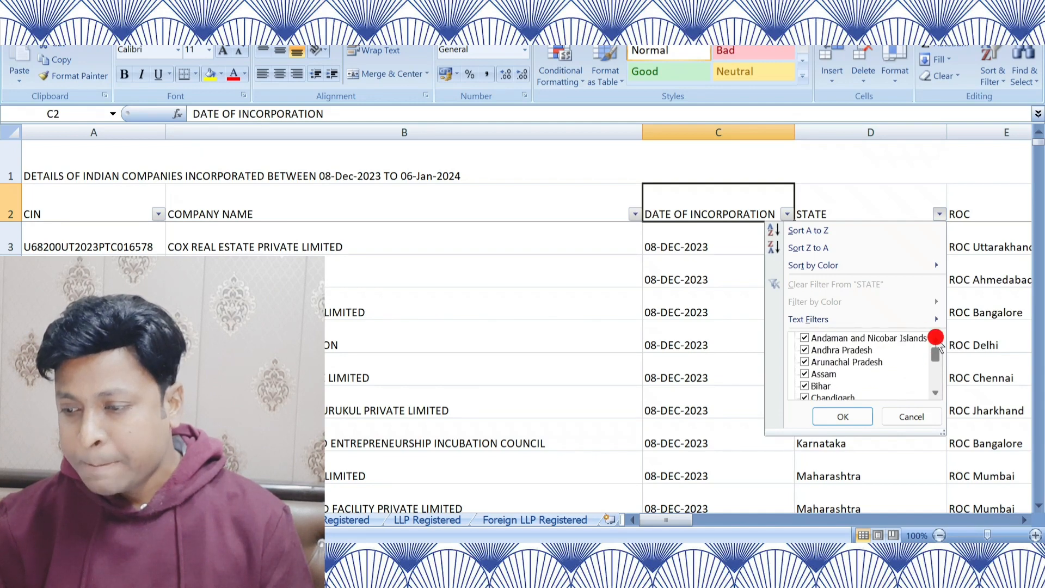
{"action": "left_click", "coordinate": [935, 339]}
{"action": "left_click", "coordinate": [840, 339]}
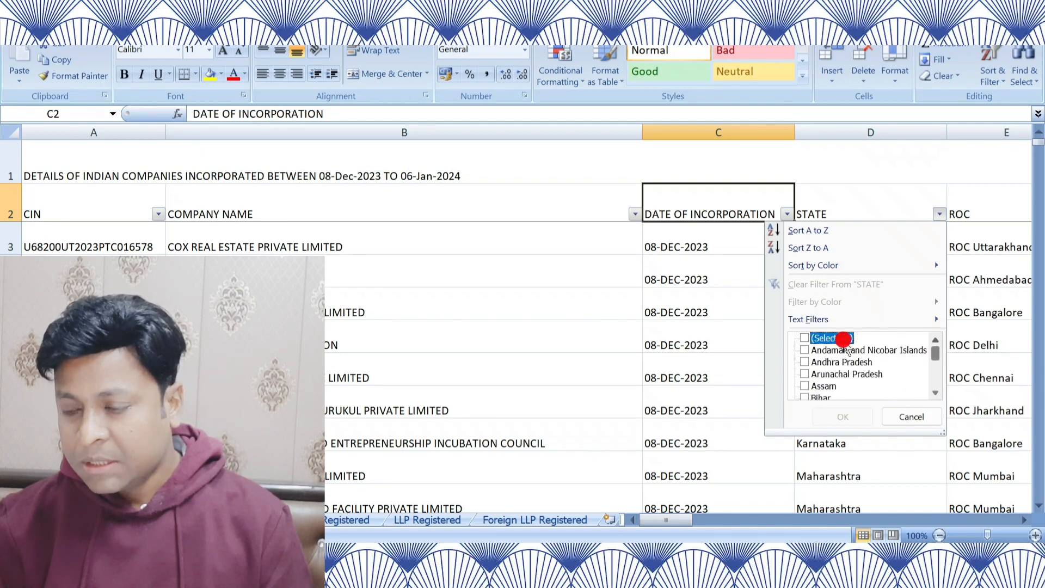
{"action": "left_click", "coordinate": [935, 393]}
{"action": "left_click", "coordinate": [935, 392]}
{"action": "left_click", "coordinate": [935, 393]}
{"action": "left_click", "coordinate": [935, 392]}
{"action": "left_click", "coordinate": [935, 392]}
{"action": "left_click", "coordinate": [806, 386]}
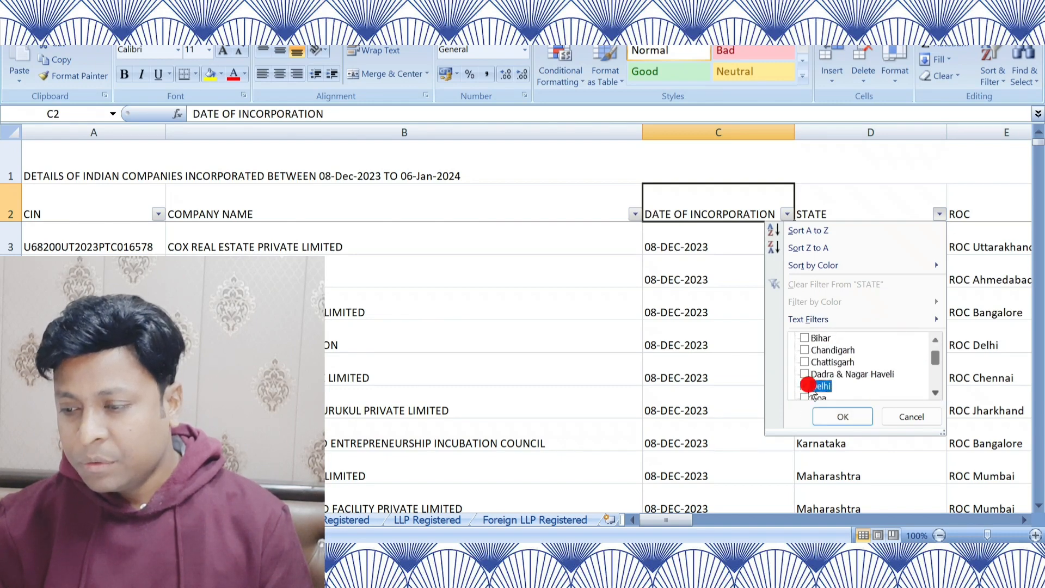
{"action": "left_click", "coordinate": [842, 416]}
- Filter the pin code column to the value 110001
{"action": "key", "text": "Right"}
{"action": "key", "text": "Right"}
{"action": "key", "text": "Right"}
{"action": "key", "text": "Right"}
{"action": "key", "text": "Right"}
{"action": "key", "text": "Right"}
{"action": "key", "text": "Right"}
{"action": "key", "text": "Right"}
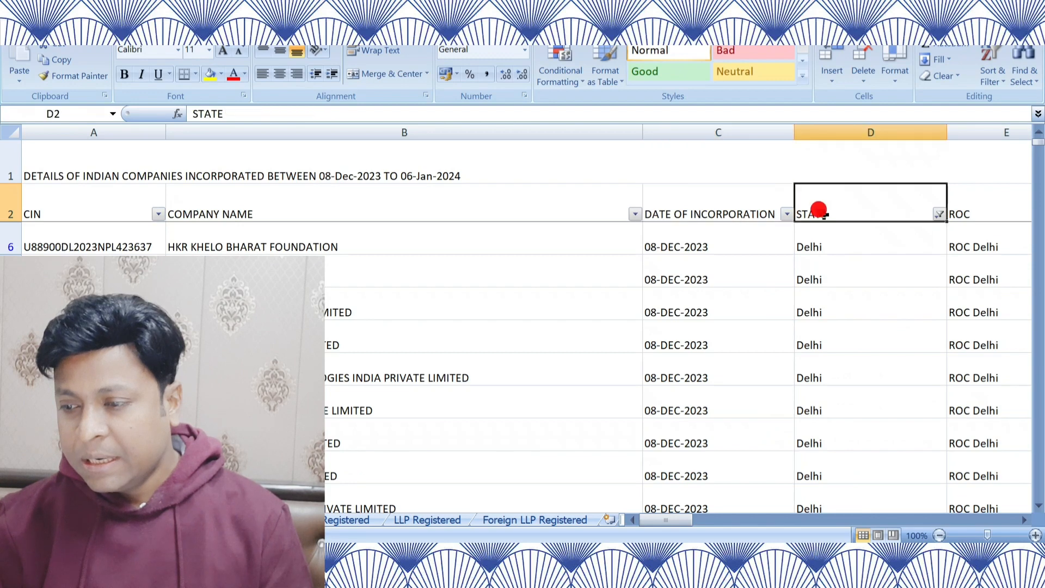
{"action": "key", "text": "Right"}
{"action": "key", "text": "Right"}
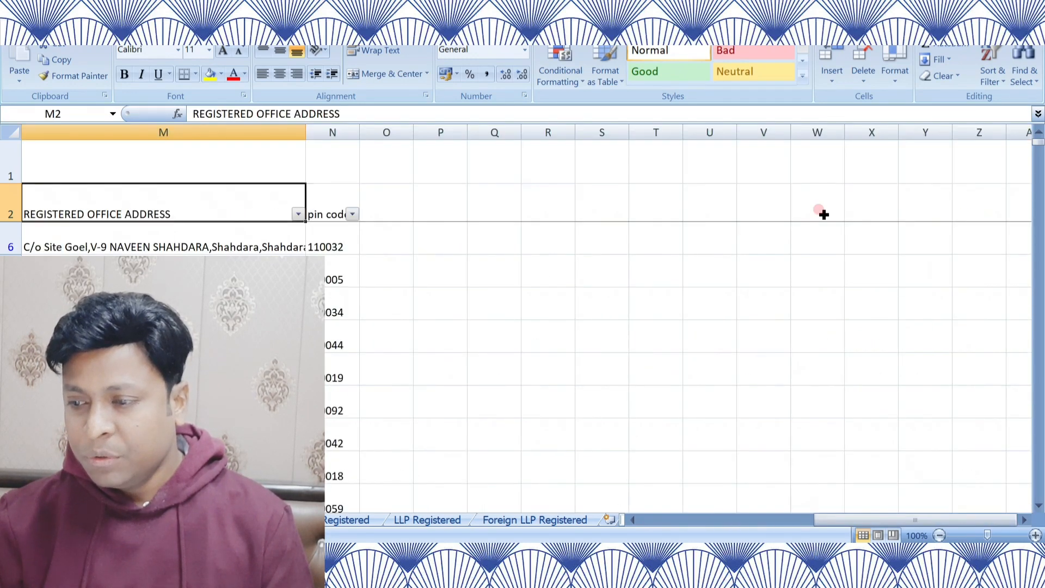
{"action": "left_click", "coordinate": [352, 214]}
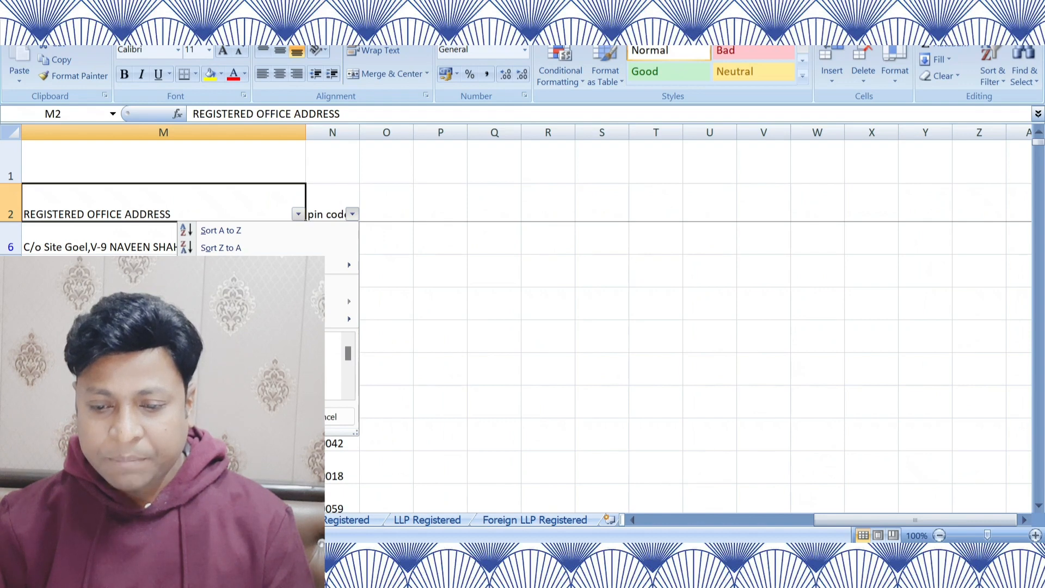
{"action": "key", "text": "Return"}
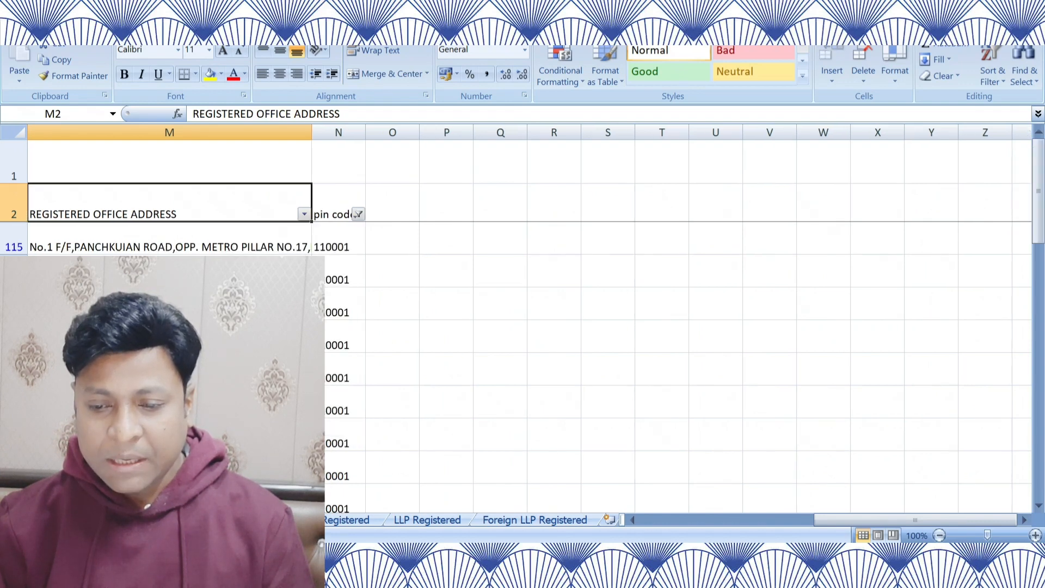
- Examine the registered office addresses of the filtered companies down column M
{"action": "left_click", "coordinate": [260, 235]}
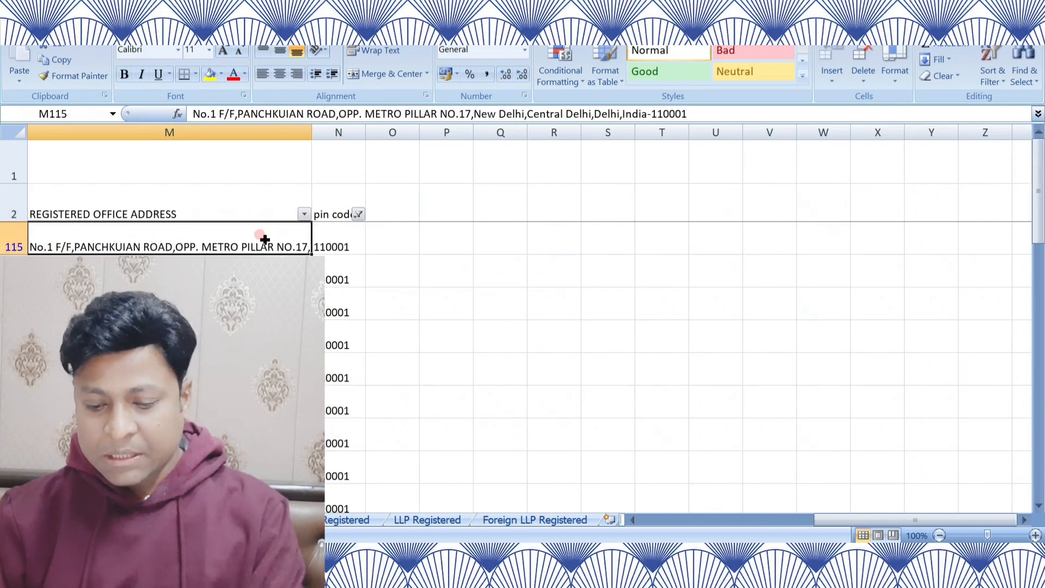
{"action": "key", "text": "ctrl+shift+Down"}
{"action": "key", "text": "ctrl+Up"}
{"action": "key", "text": "ctrl+Up"}
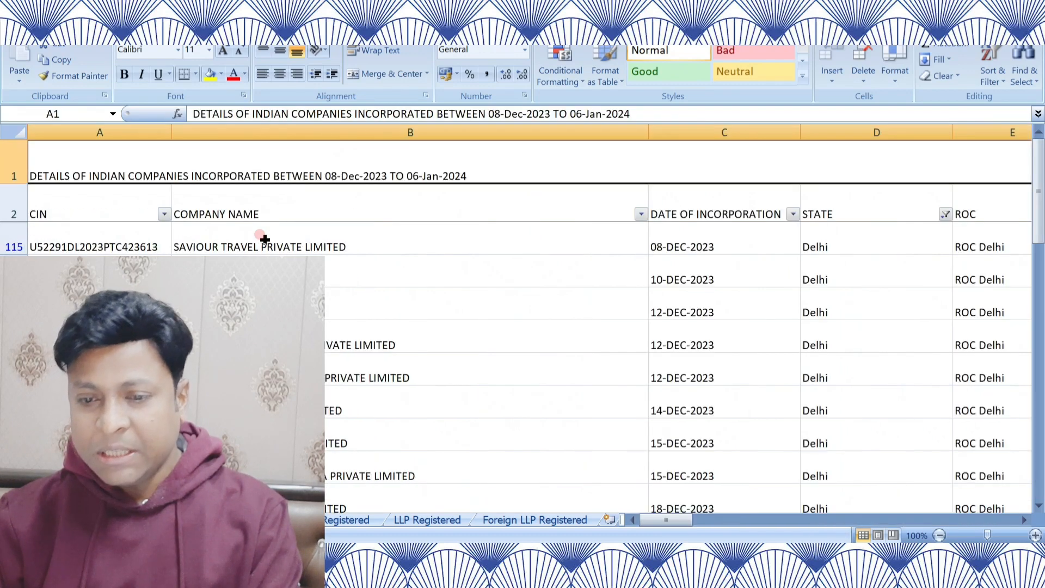
{"action": "key", "text": "Down"}
{"action": "key", "text": "Down"}
{"action": "key", "text": "Down"}
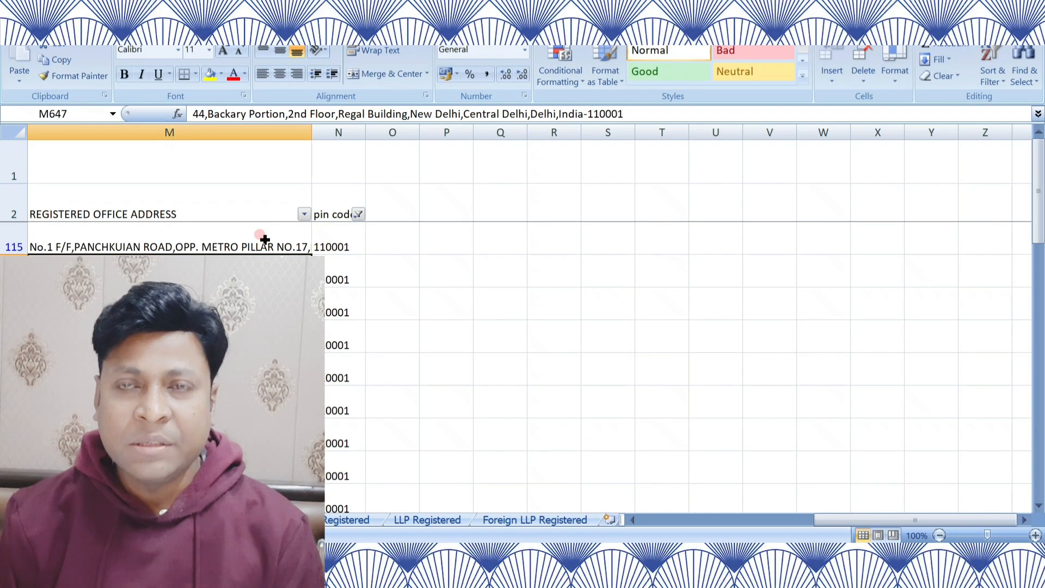
{"action": "key", "text": "Down"}
{"action": "key", "text": "Down"}
{"action": "key", "text": "Down"}
{"action": "key", "text": "Down"}
{"action": "key", "text": "Down"}
{"action": "key", "text": "Down"}
{"action": "key", "text": "Down"}
{"action": "key", "text": "Down"}
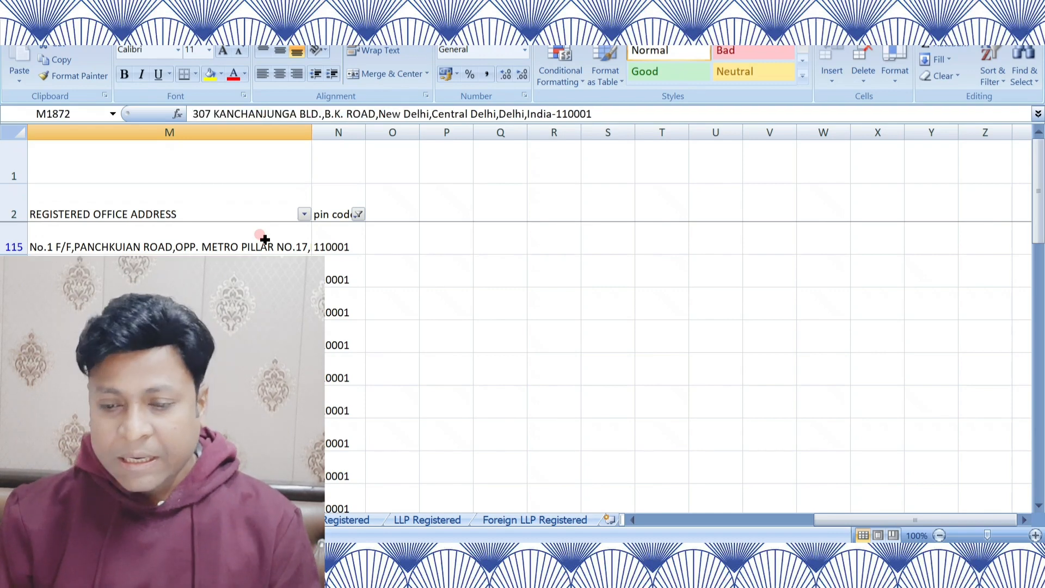
{"action": "key", "text": "Down"}
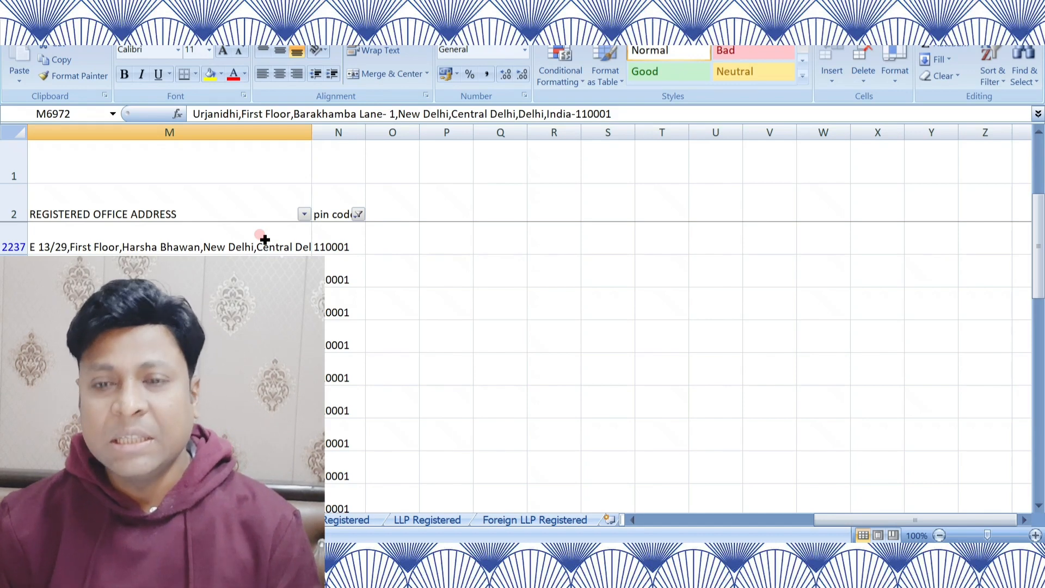
{"action": "key", "text": "Down"}
{"action": "key", "text": "Down"}
{"action": "key", "text": "Down"}
{"action": "key", "text": "Down"}
{"action": "key", "text": "Down"}
{"action": "key", "text": "Down"}
{"action": "key", "text": "Down"}
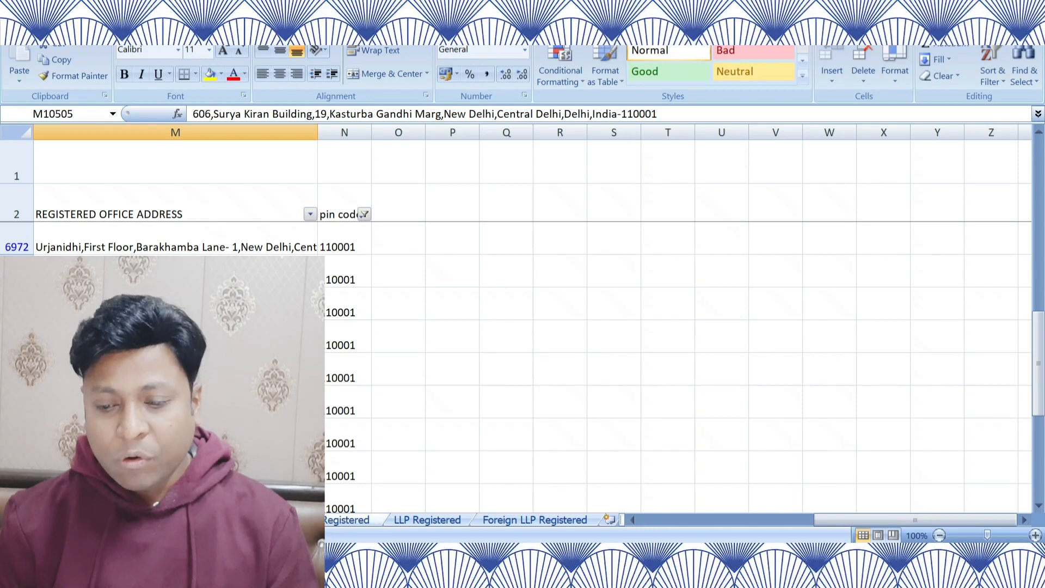
- Open the sheet of registered foreign companies and review the company names down column B
{"action": "left_click", "coordinate": [351, 520]}
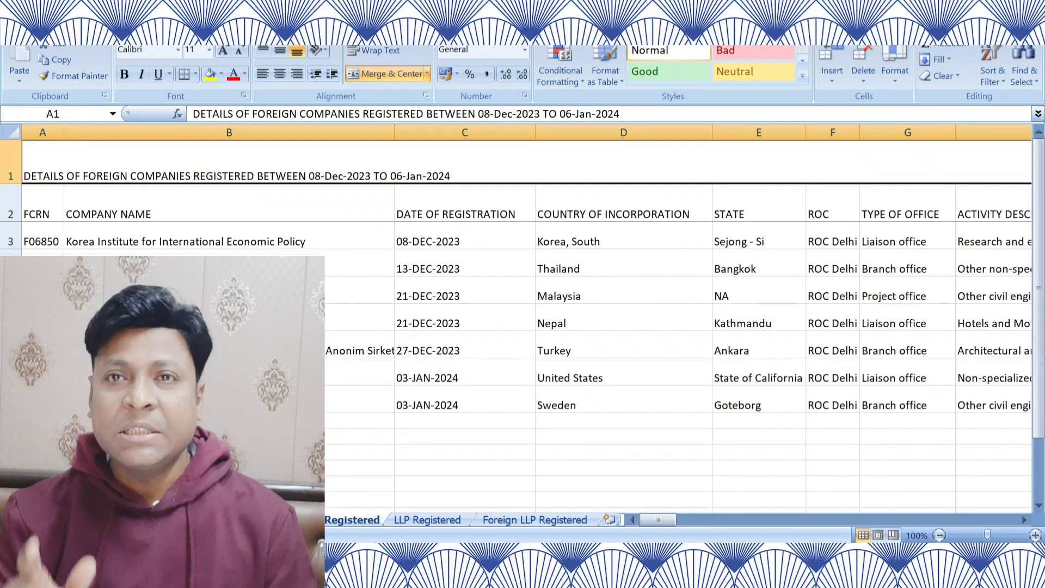
{"action": "left_click", "coordinate": [179, 233]}
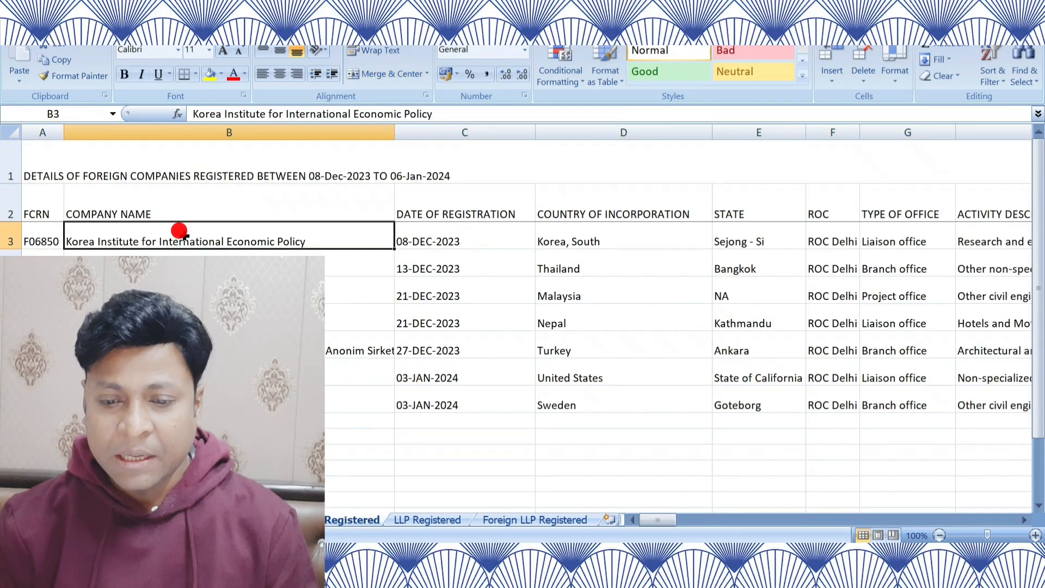
{"action": "left_click", "coordinate": [182, 289]}
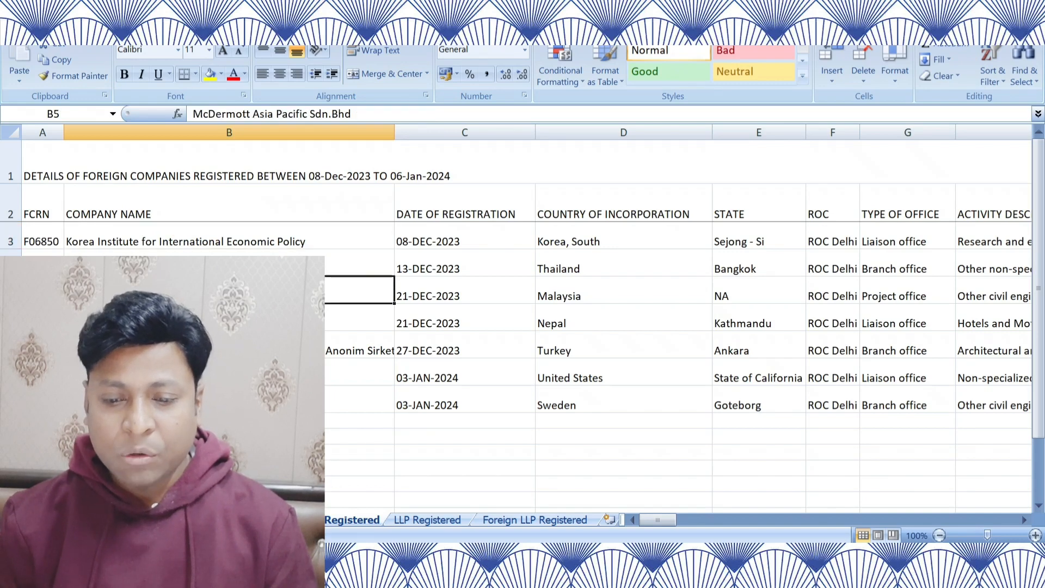
{"action": "left_click", "coordinate": [182, 317]}
{"action": "left_click", "coordinate": [182, 345]}
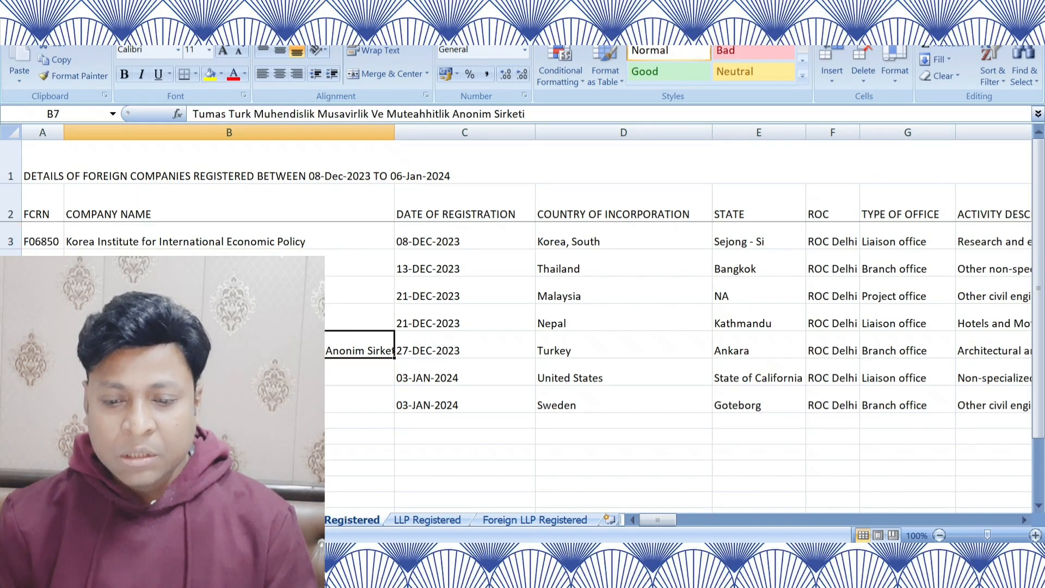
{"action": "left_click", "coordinate": [182, 372]}
{"action": "left_click", "coordinate": [217, 436]}
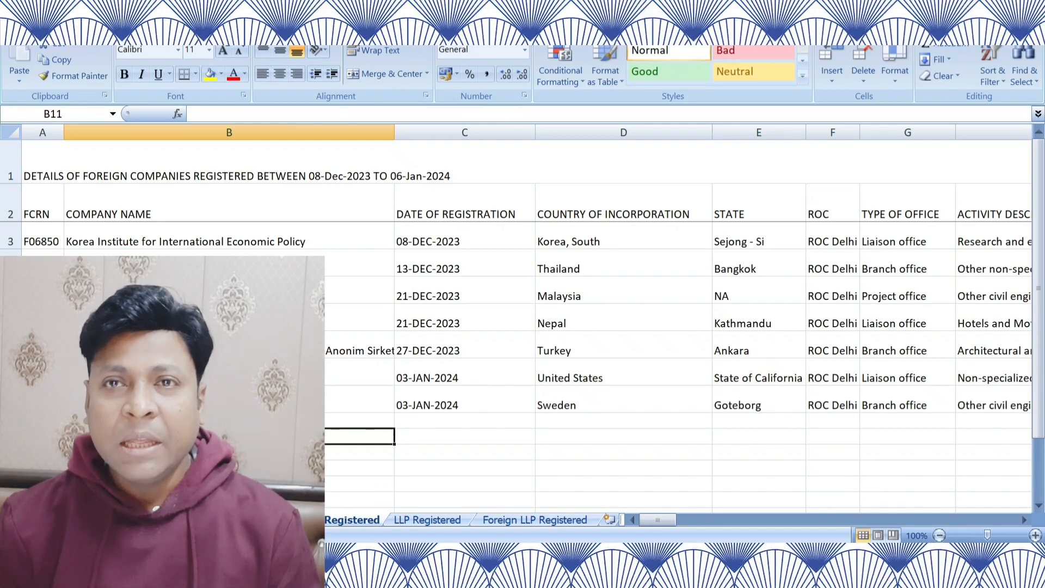
- Go across to the FOREIGN COMPANY PRESENT ADDRESS IN INDIA column and examine the addresses in J4 through J9
{"action": "left_click", "coordinate": [465, 436]}
{"action": "key", "text": "Right"}
{"action": "key", "text": "Right"}
{"action": "key", "text": "Right"}
{"action": "key", "text": "Right"}
{"action": "key", "text": "Right"}
{"action": "key", "text": "Right"}
{"action": "key", "text": "Right"}
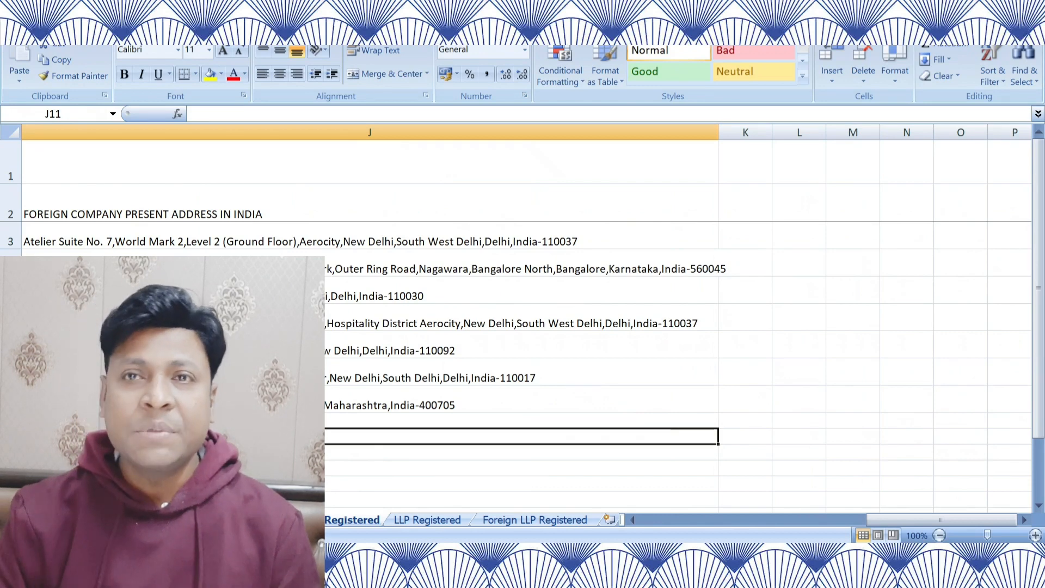
{"action": "left_click", "coordinate": [166, 251]}
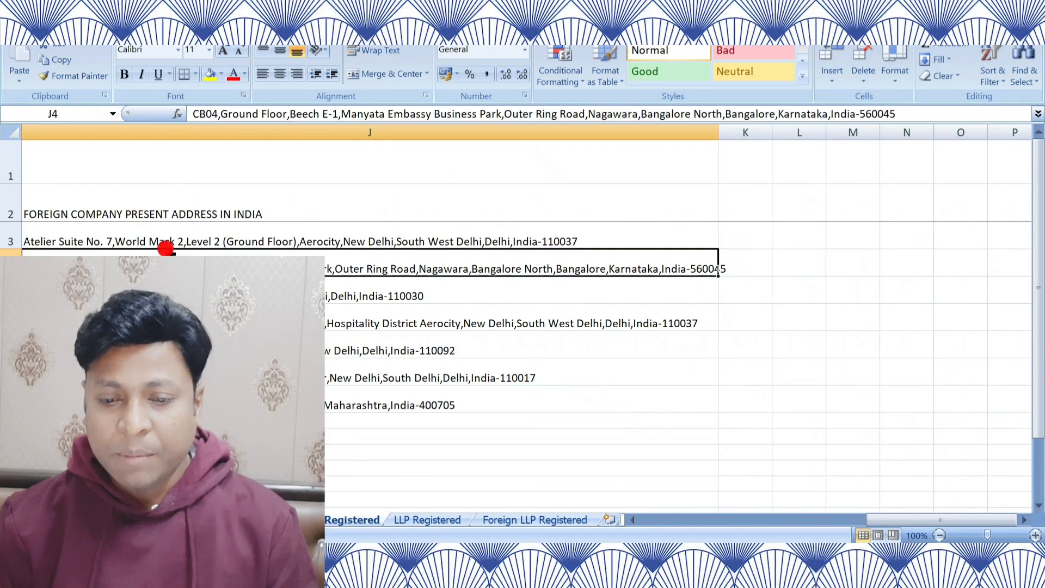
{"action": "key", "text": "Down"}
{"action": "key", "text": "Down"}
{"action": "key", "text": "Down"}
{"action": "key", "text": "Down"}
{"action": "key", "text": "Down"}
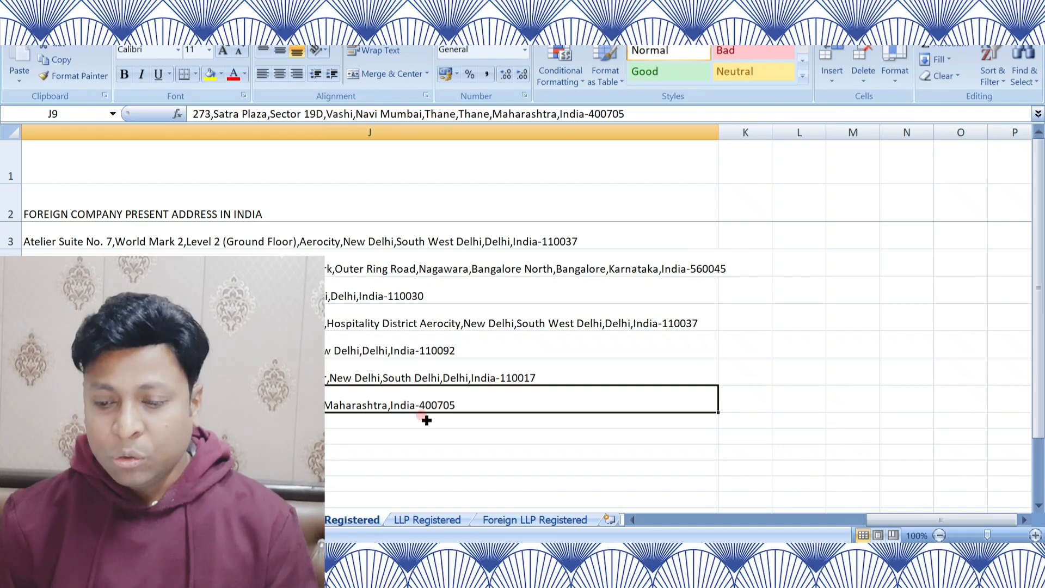
- Open the LLP Registered sheet and look through its columns along row 5 as far as ACTIVITY DESCRIPTION
{"action": "left_click", "coordinate": [425, 520]}
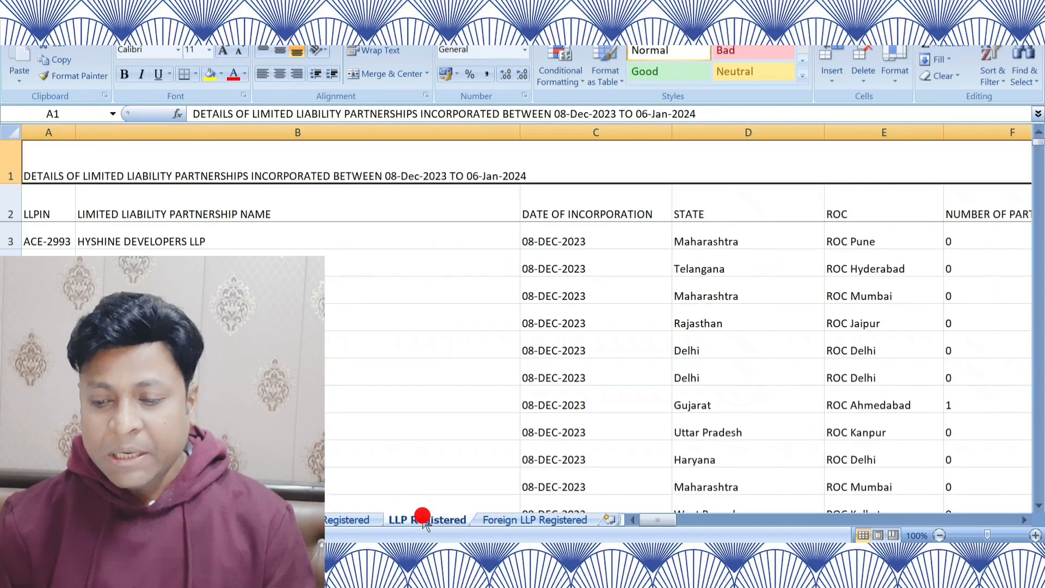
{"action": "left_click", "coordinate": [384, 291]}
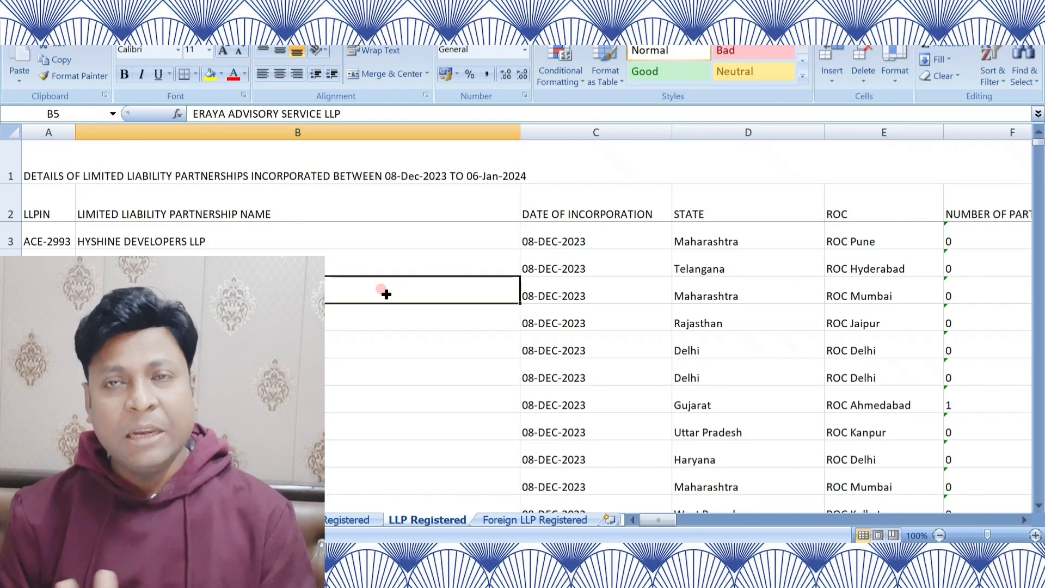
{"action": "key", "text": "Right"}
{"action": "key", "text": "Right"}
{"action": "key", "text": "Right"}
{"action": "key", "text": "Right"}
{"action": "key", "text": "Right"}
{"action": "key", "text": "Right"}
{"action": "key", "text": "Right"}
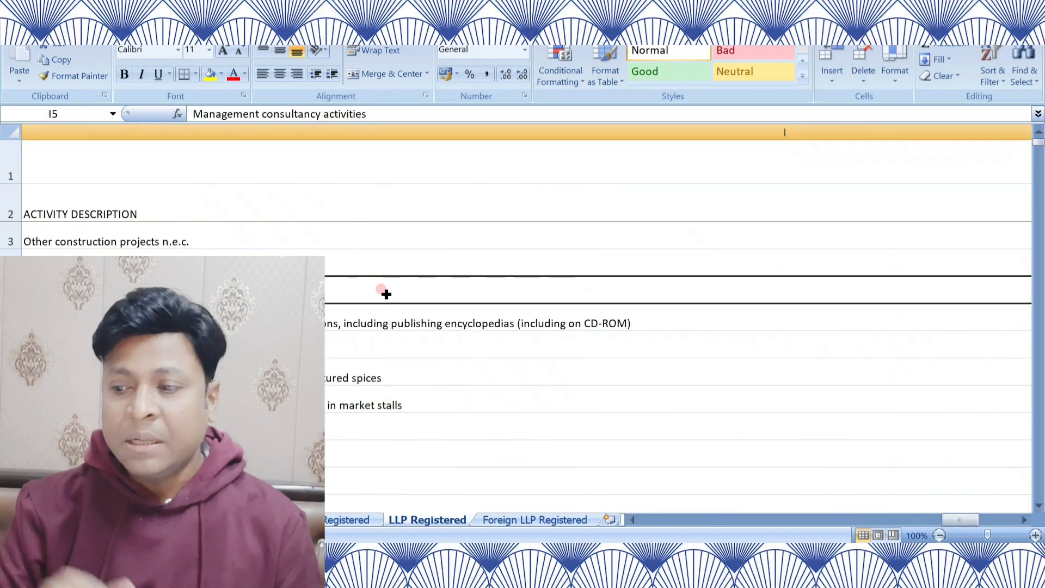
- Examine the TOTAL OBLIGATION OF CONTRIBUTION amounts of the LLPs down column H to row 23
{"action": "key", "text": "Left"}
{"action": "key", "text": "Down"}
{"action": "key", "text": "Down"}
{"action": "key", "text": "Down"}
{"action": "key", "text": "Down"}
{"action": "key", "text": "Down"}
{"action": "key", "text": "Down"}
{"action": "key", "text": "Down"}
{"action": "key", "text": "Down"}
{"action": "key", "text": "Down"}
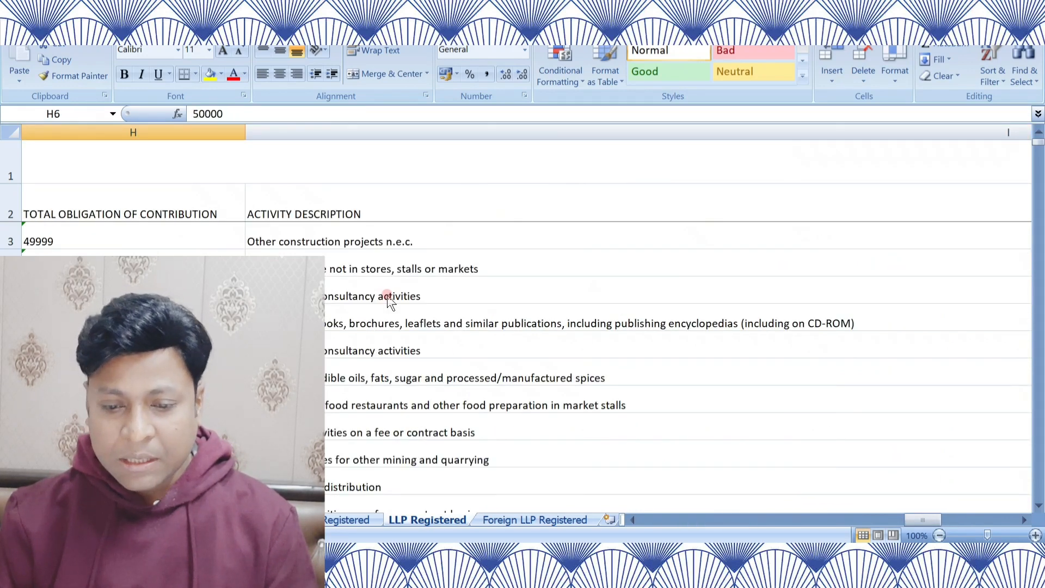
{"action": "key", "text": "Down"}
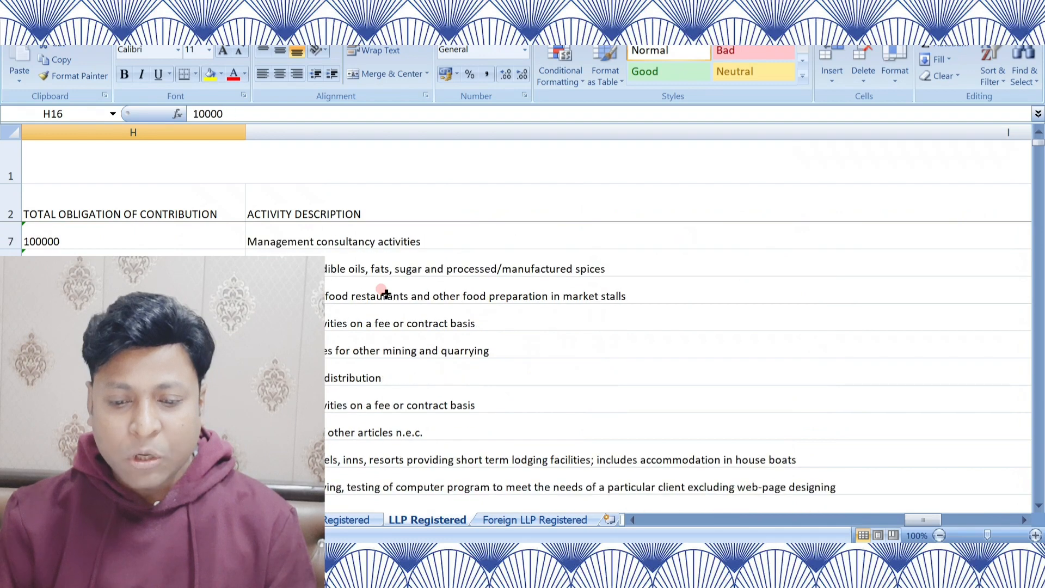
{"action": "key", "text": "Down"}
{"action": "key", "text": "Down"}
{"action": "key", "text": "Down"}
{"action": "key", "text": "Down"}
{"action": "key", "text": "Down"}
{"action": "key", "text": "Down"}
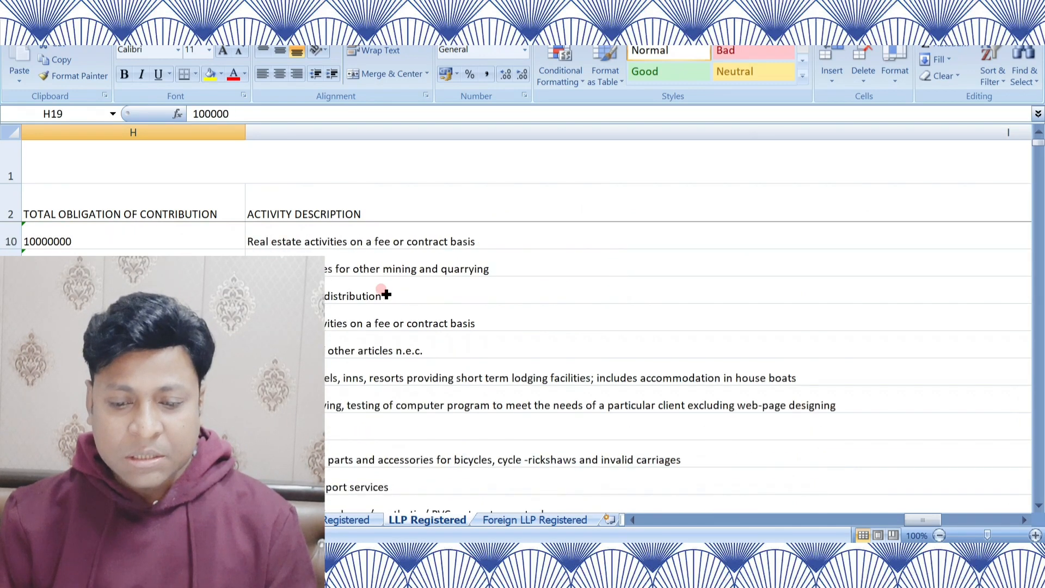
{"action": "key", "text": "Down"}
{"action": "key", "text": "Down"}
{"action": "key", "text": "Down"}
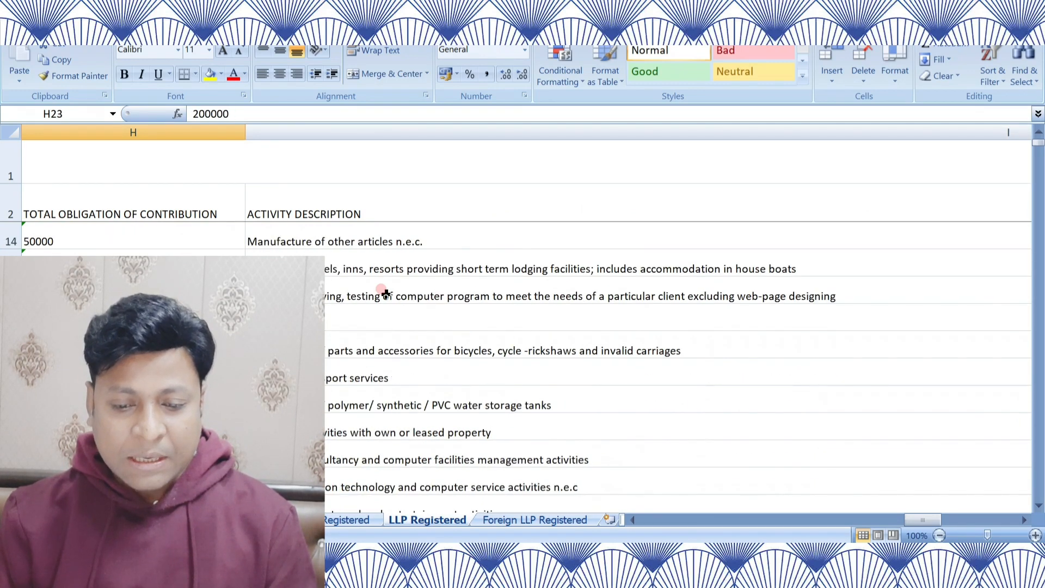